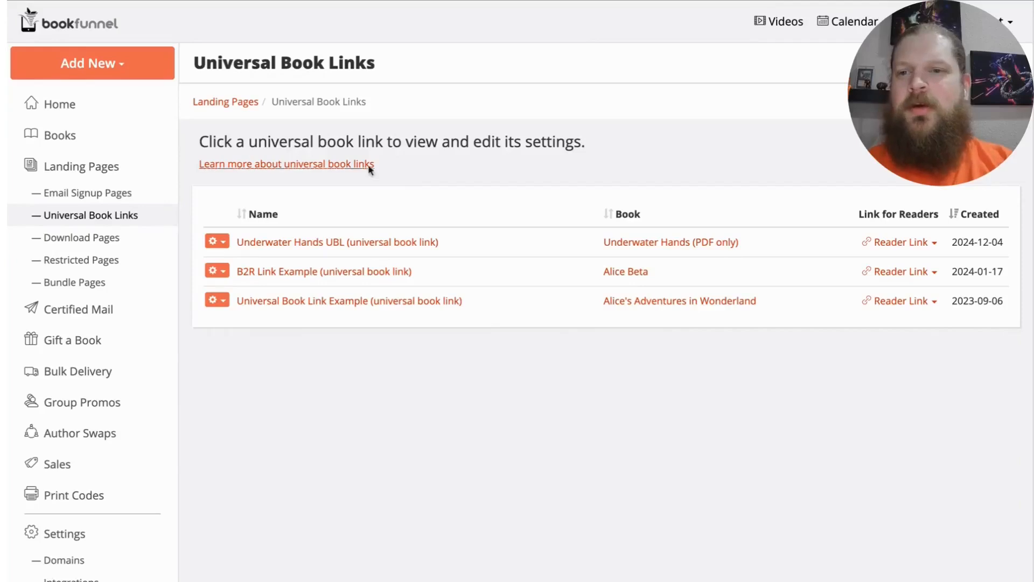
Step: Start a new landing page and select Underwater Hands (PDF only) as its book
left_click(124, 64)
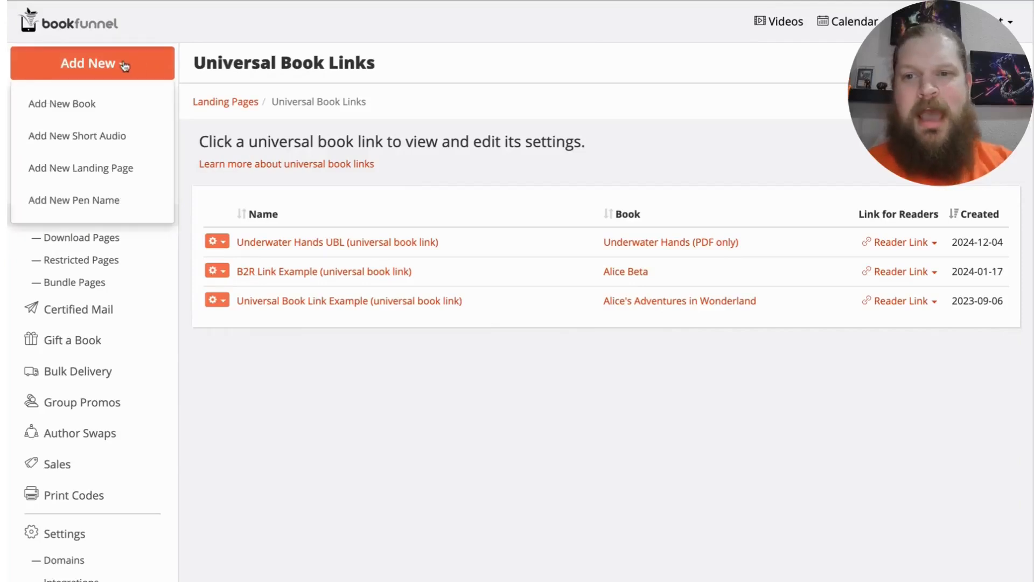
left_click(106, 169)
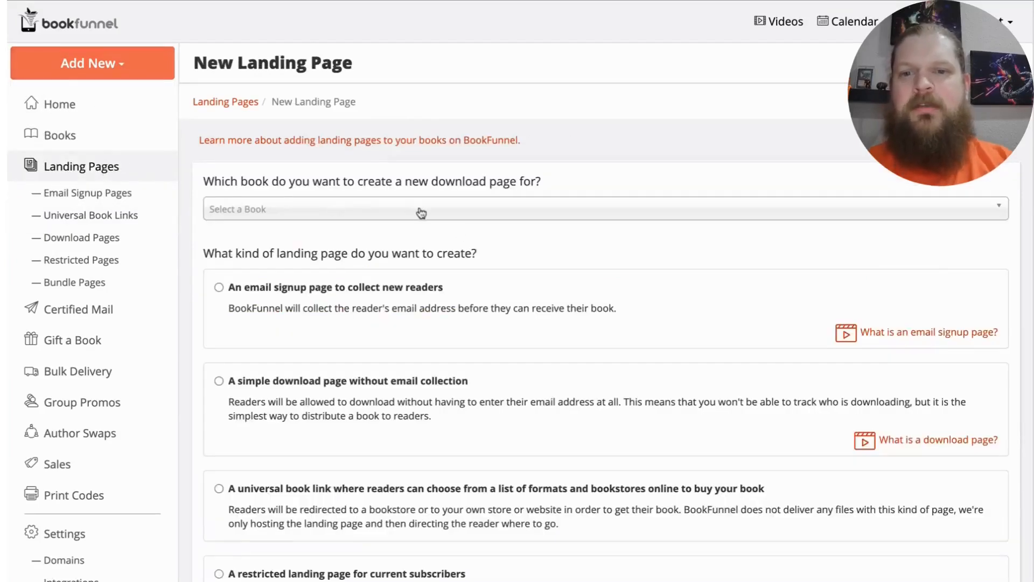
left_click(418, 212)
scroll(422, 300, "down", 10)
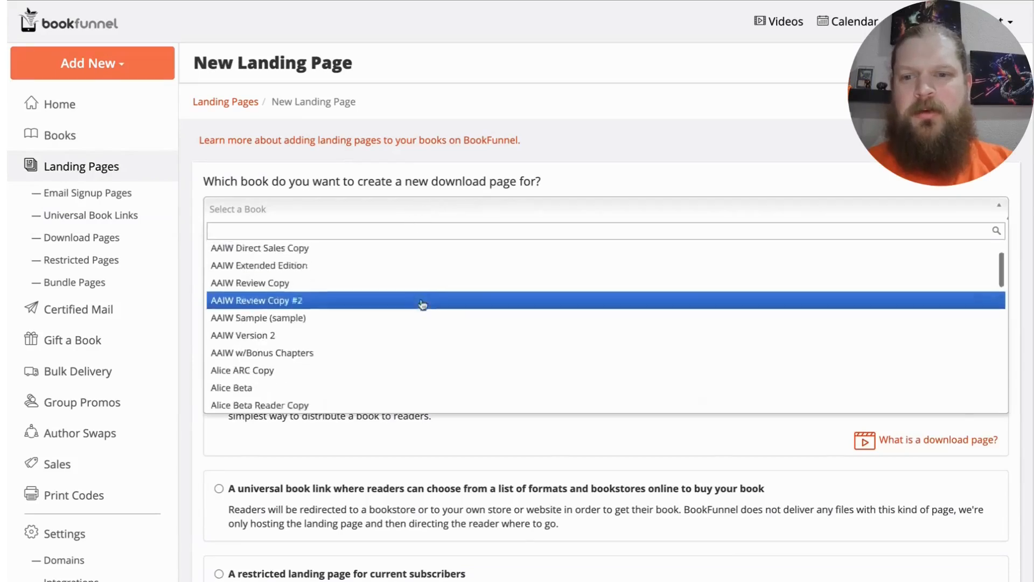
scroll(422, 305, "down", 10)
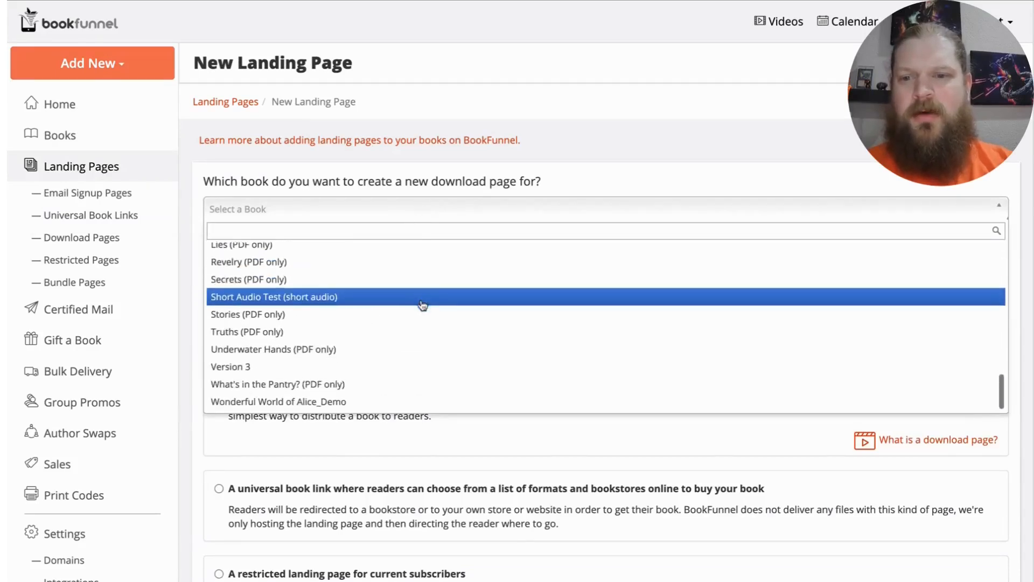
left_click(380, 345)
Step: Choose the universal book link type with formats and bookstores, and create the landing page
scroll(323, 323, "down", 4)
left_click(219, 293)
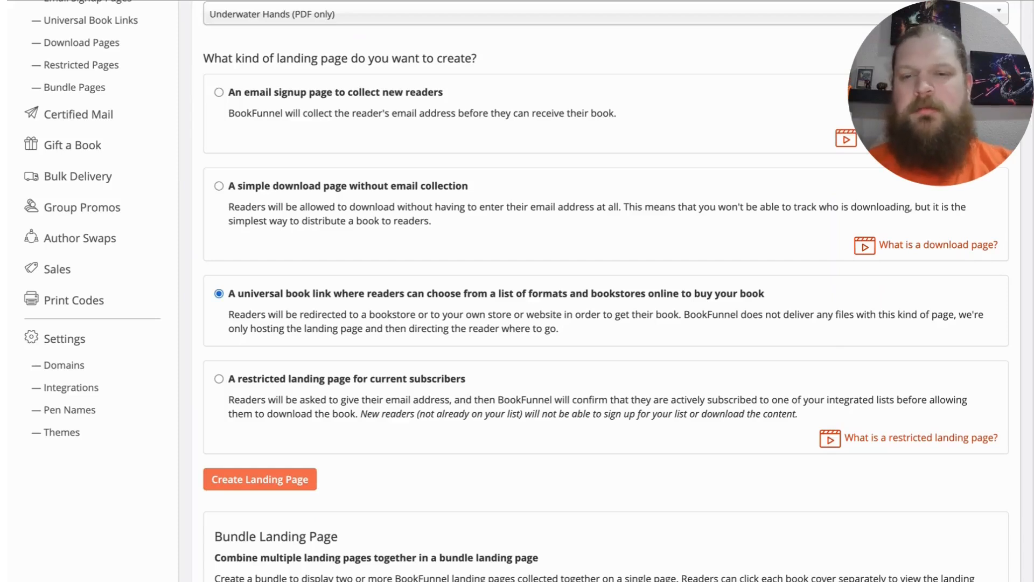
left_click(266, 485)
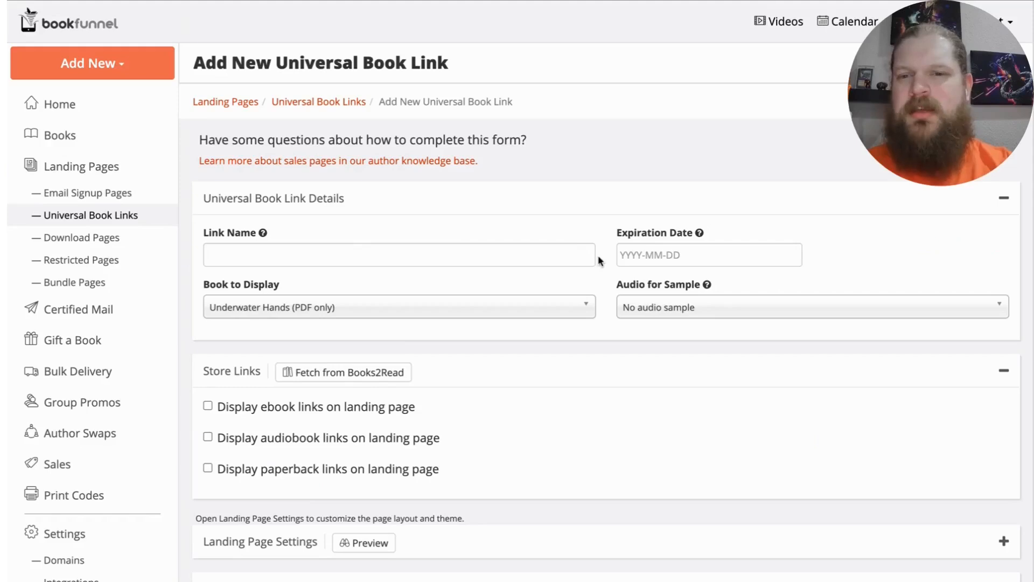
Step: Examine the link form's Landing Page Settings and Advanced Settings, including layout, headings, expired message and Facebook Pixel, and collapse both sections
scroll(599, 261, "down", 2)
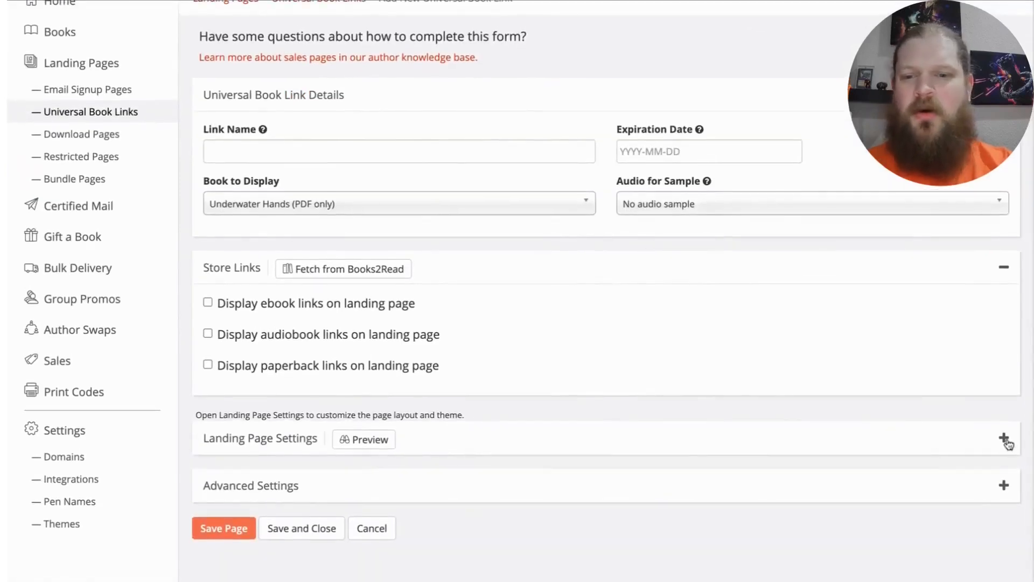
left_click(1005, 439)
scroll(875, 388, "down", 4)
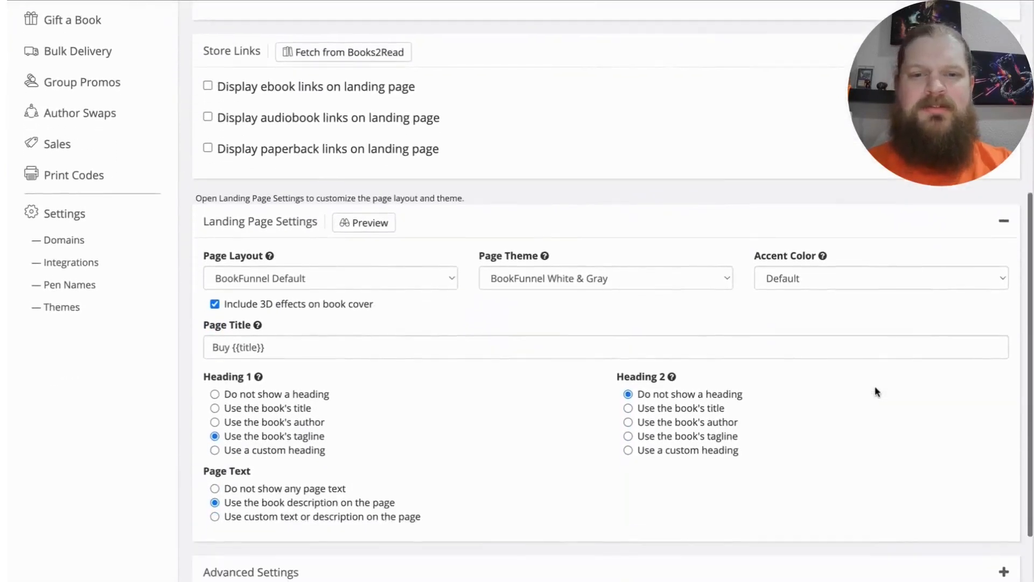
scroll(876, 392, "down", 2)
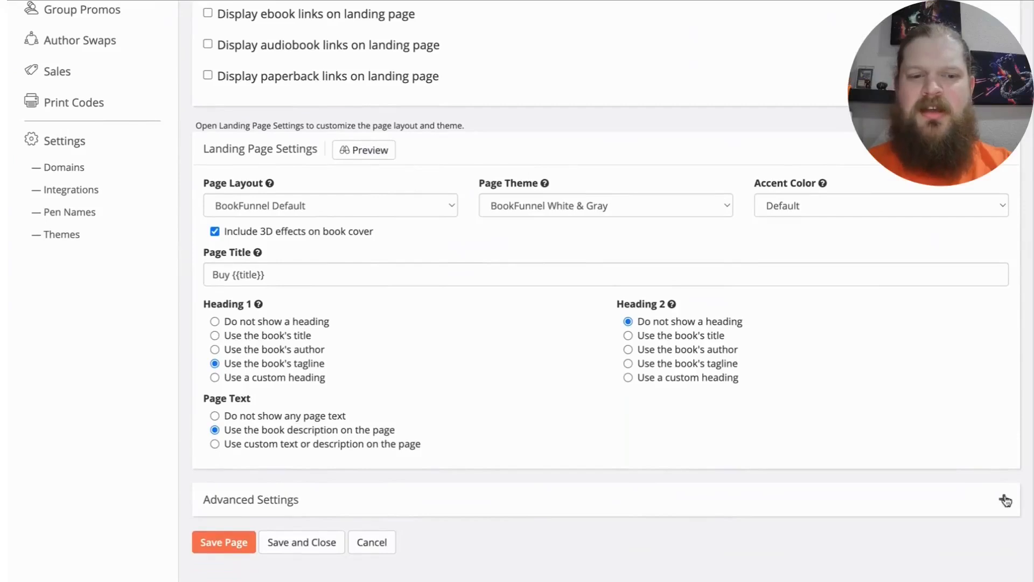
left_click(1005, 500)
scroll(898, 389, "down", 4)
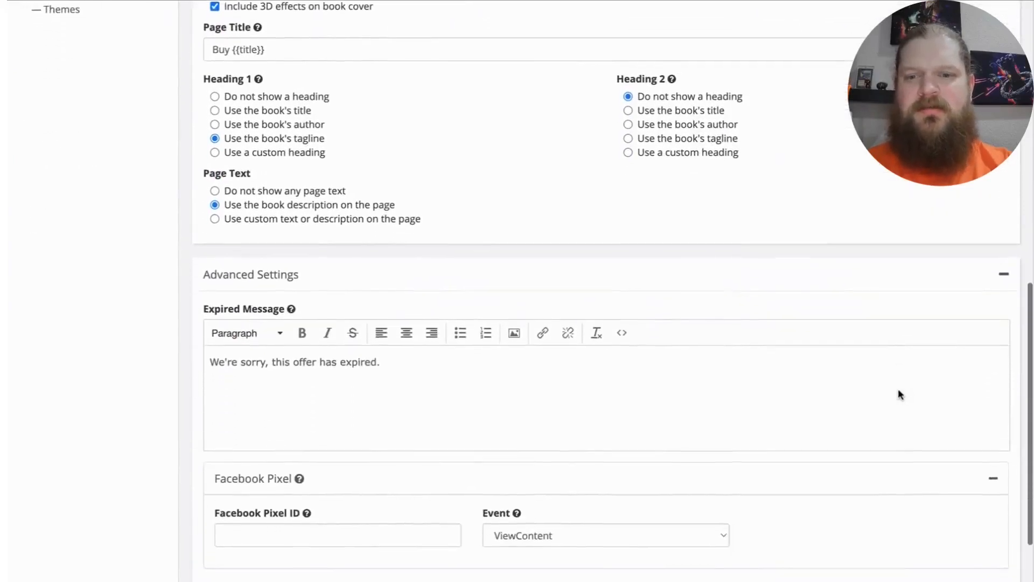
scroll(898, 394, "down", 1)
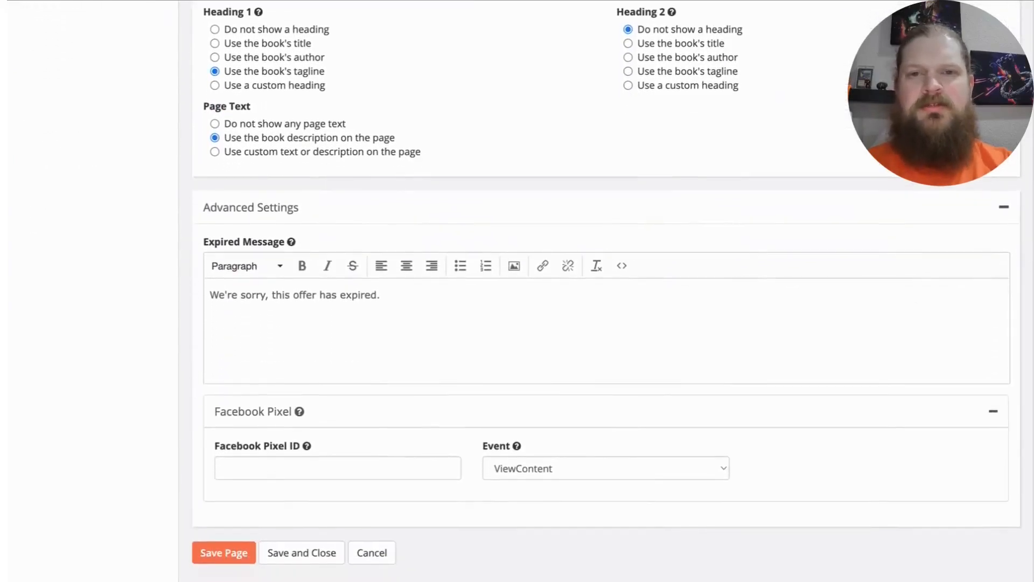
scroll(1002, 323, "up", 2)
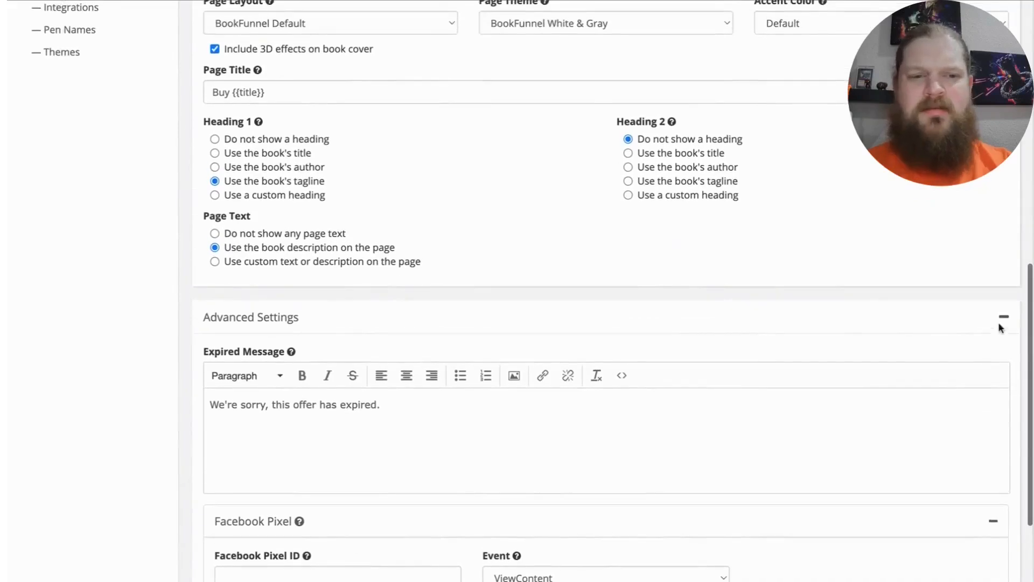
left_click(1004, 323)
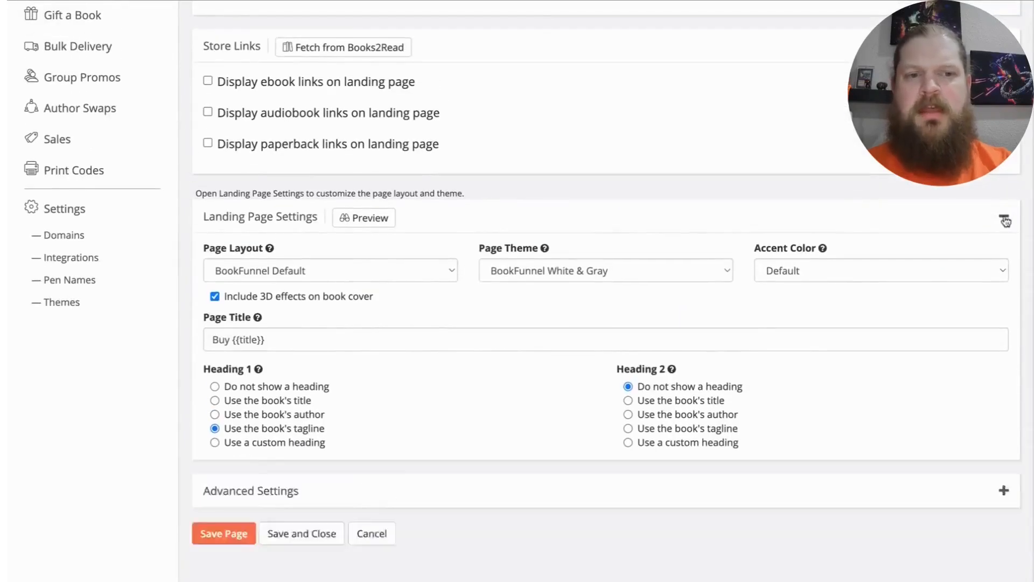
left_click(1006, 220)
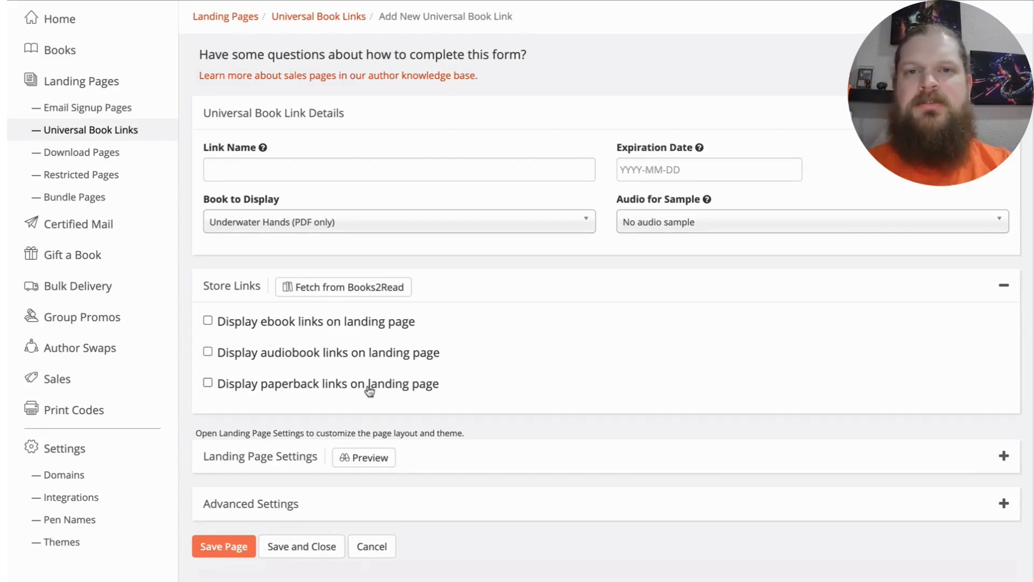
Step: Enable ebook links on the landing page and review the section heading, big button and store links heading fields
left_click(258, 321)
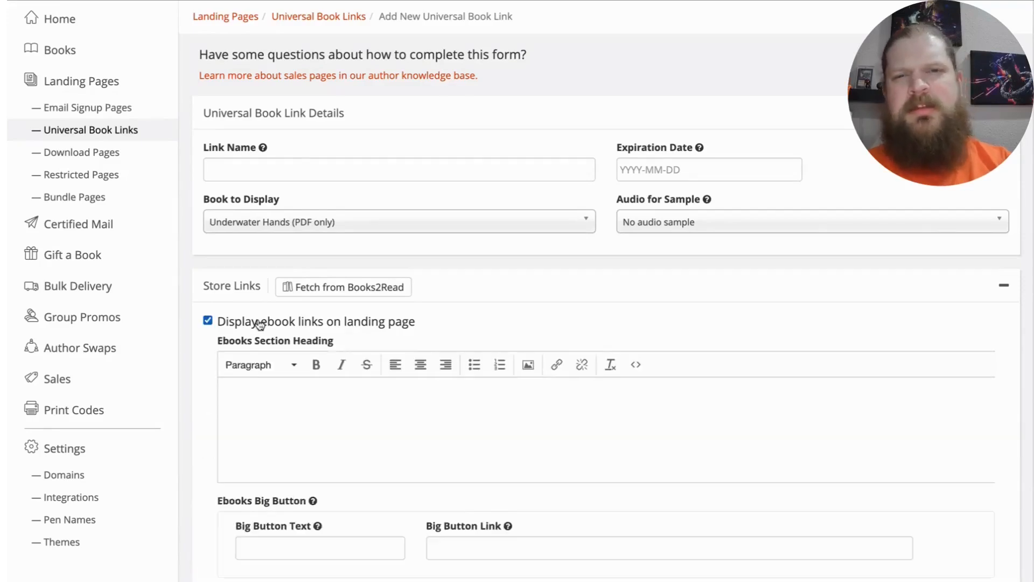
scroll(385, 326, "down", 1)
scroll(384, 323, "down", 4)
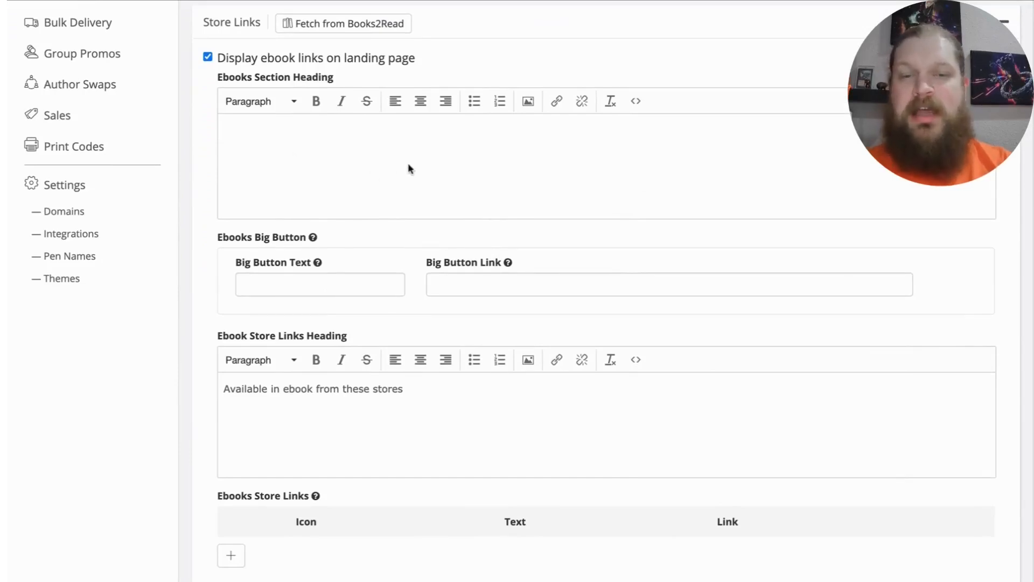
scroll(408, 167, "down", 1)
scroll(377, 187, "down", 2)
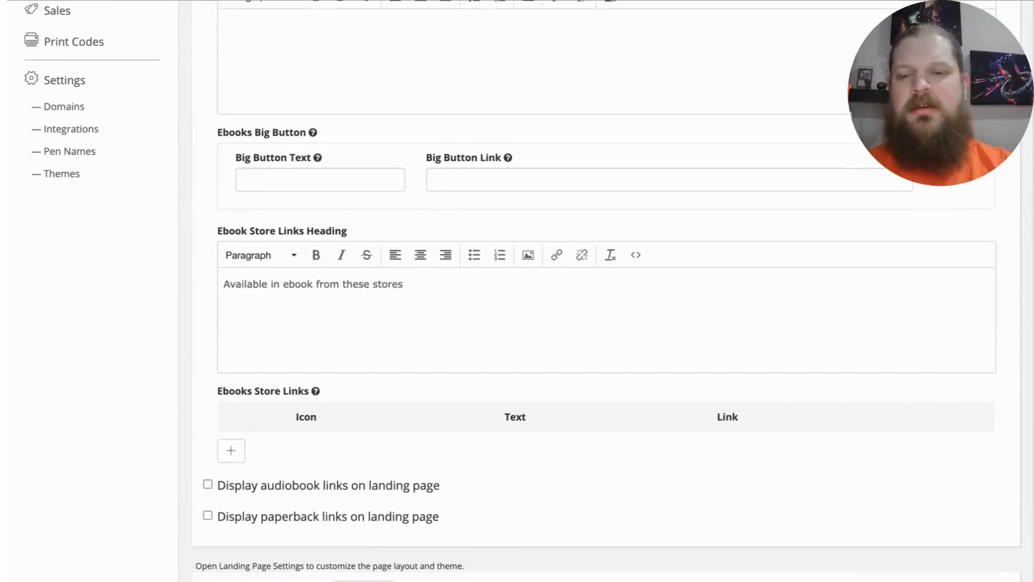
scroll(228, 330, "down", 4)
Step: Add an ebook store link and set its icon to Amazon
left_click(230, 322)
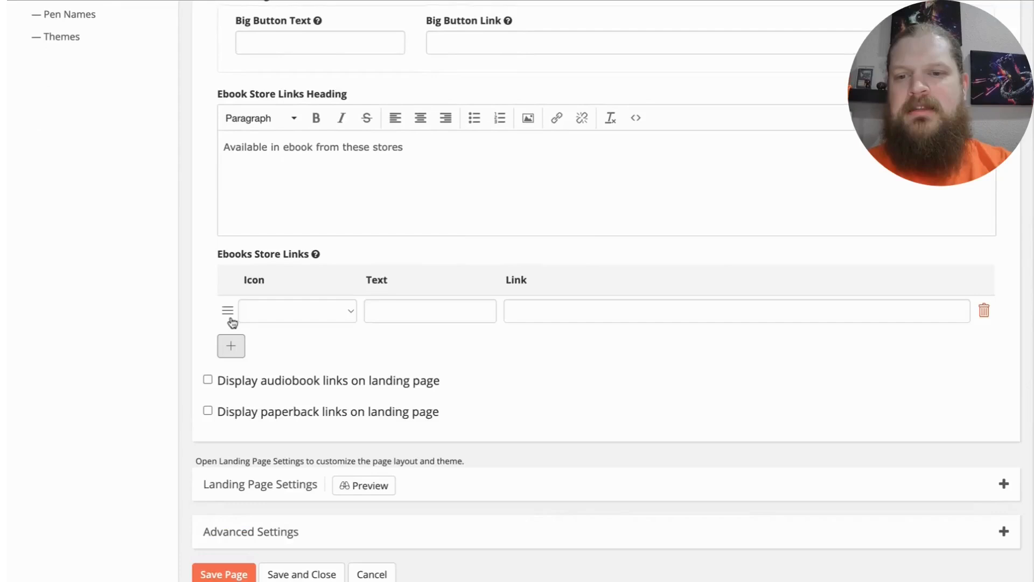
scroll(353, 277, "down", 1)
left_click(350, 281)
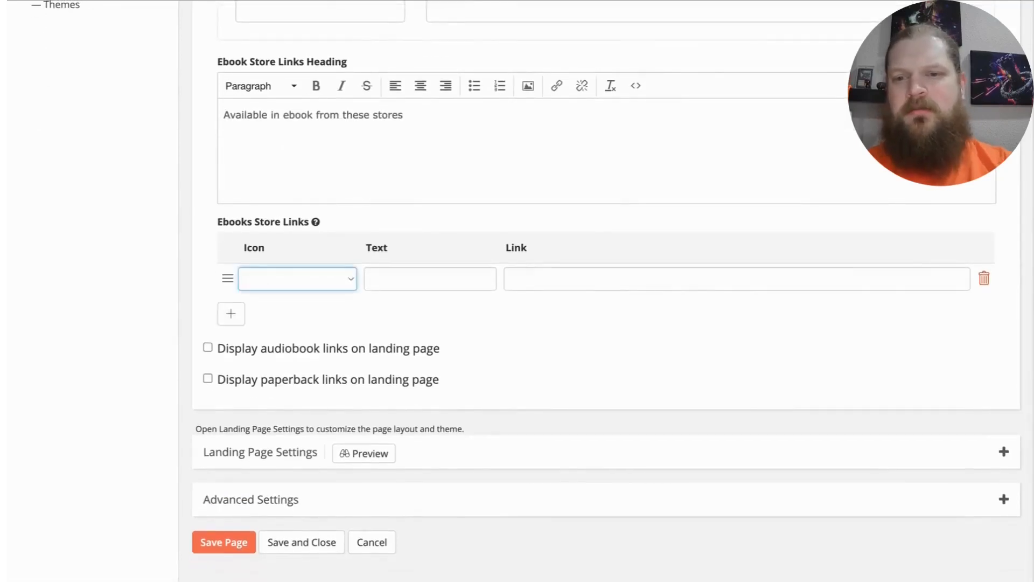
left_click(350, 299)
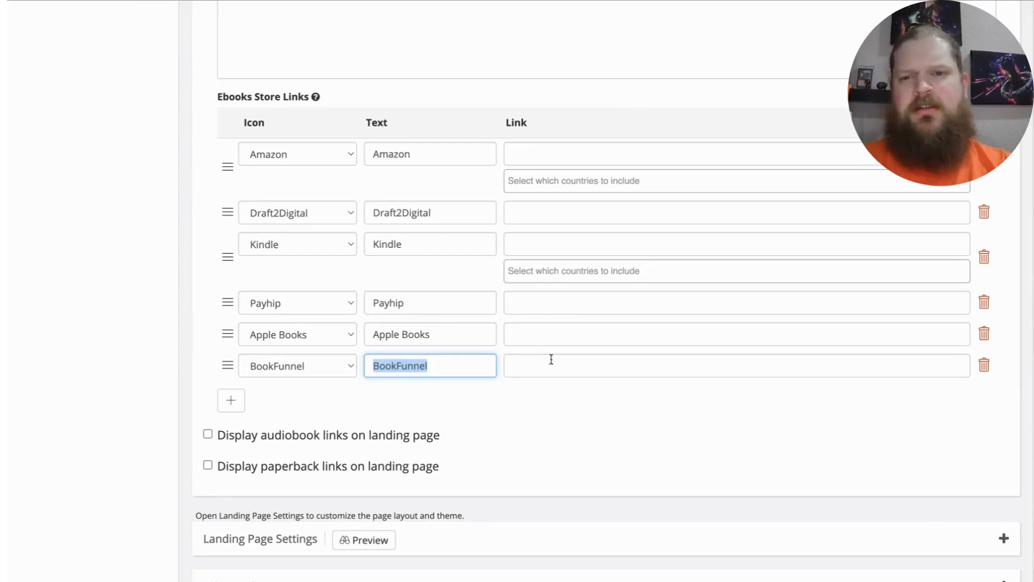
Step: Add another ebook store link below BookFunnel with the Other icon
left_click(231, 401)
left_click(350, 402)
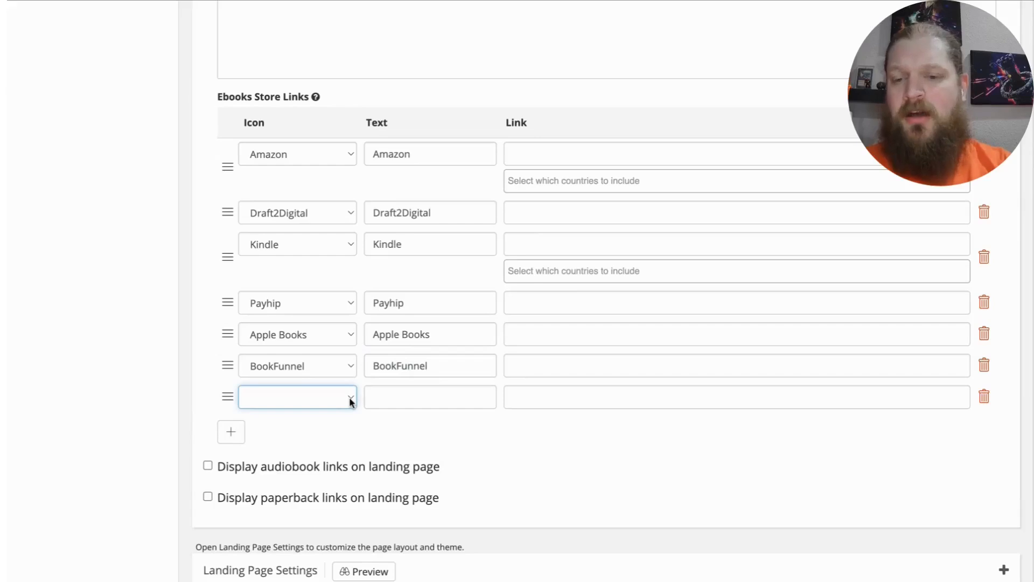
left_click(462, 423)
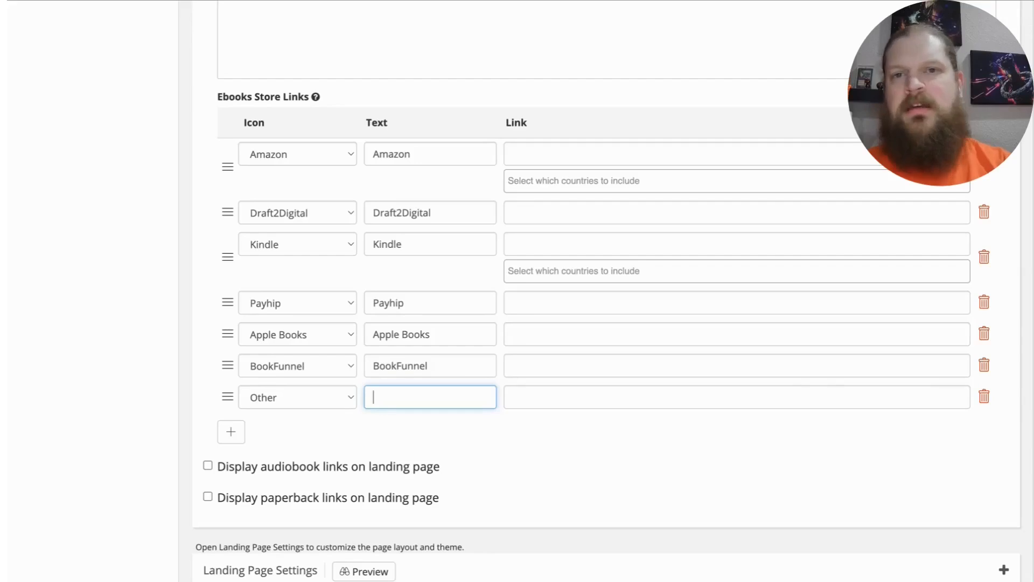
Step: Enable both audiobook links and paperback links on the landing page
scroll(389, 95, "up", 7)
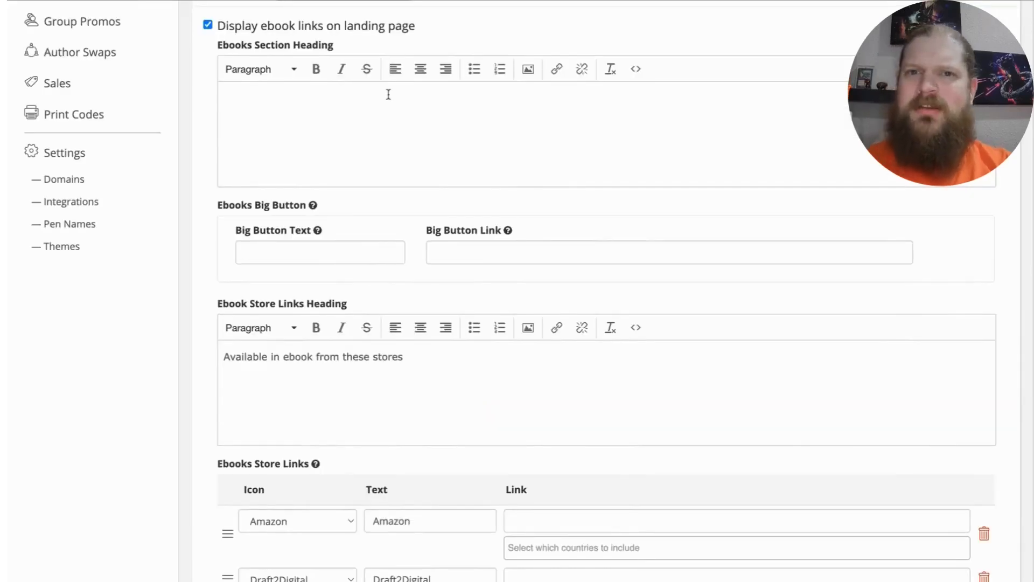
scroll(388, 94, "down", 9)
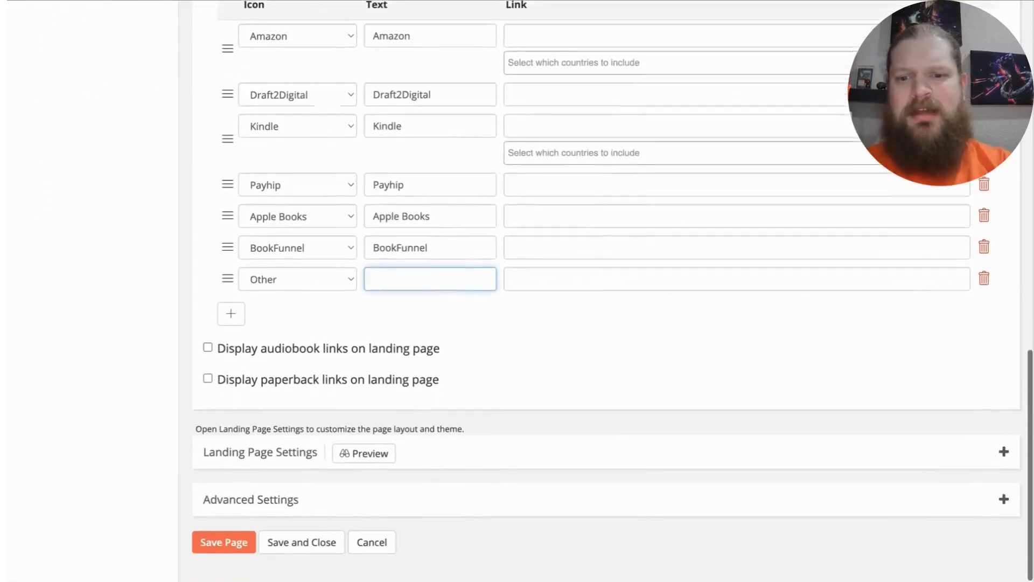
left_click(208, 347)
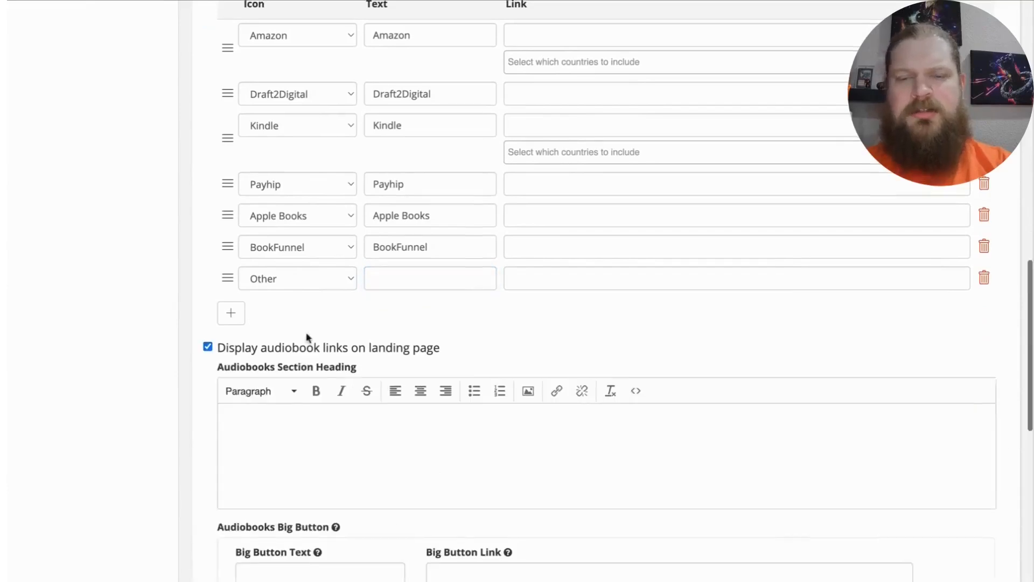
scroll(308, 337, "down", 9)
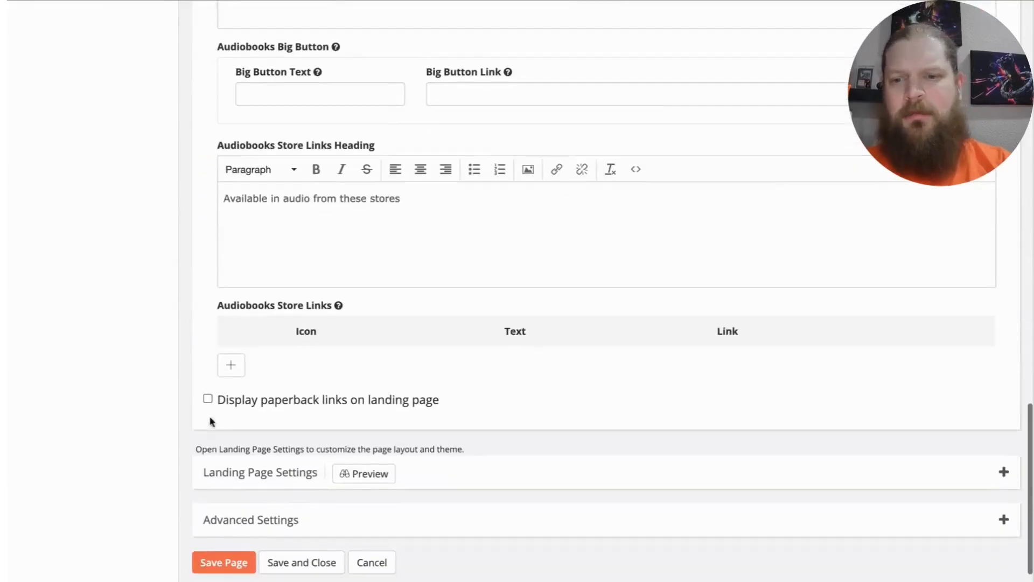
left_click(208, 398)
scroll(342, 388, "down", 5)
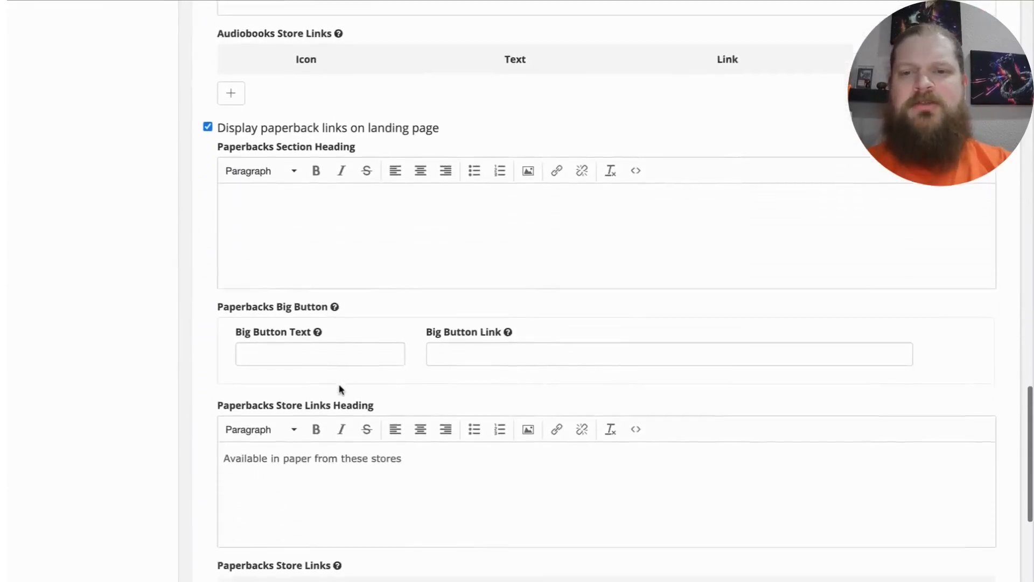
scroll(339, 389, "down", 1)
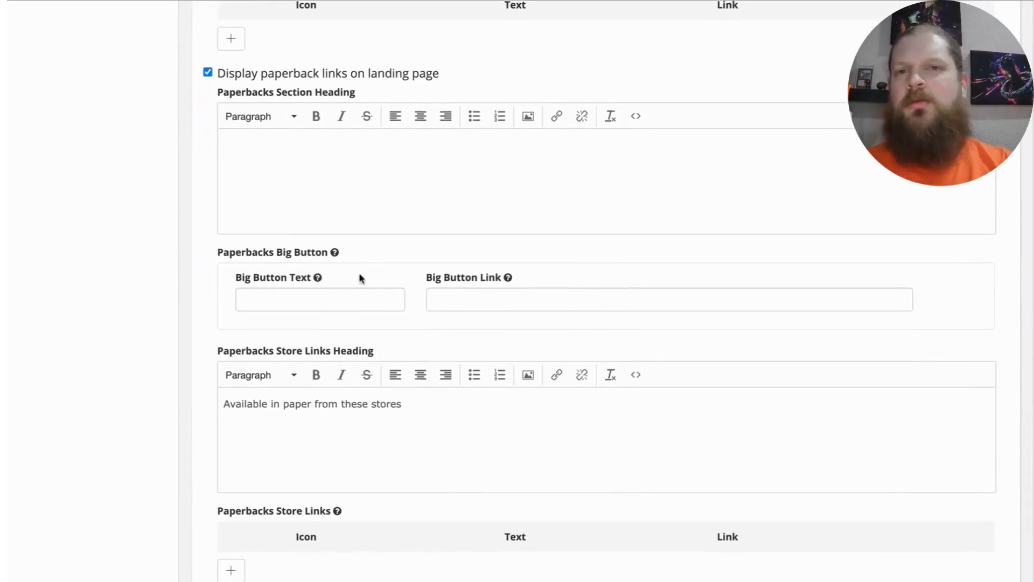
Step: Review the paperback, audiobook and ebook link sections, and look over the example Alice's Adventures in Wonderland universal book link page
scroll(358, 277, "up", 2)
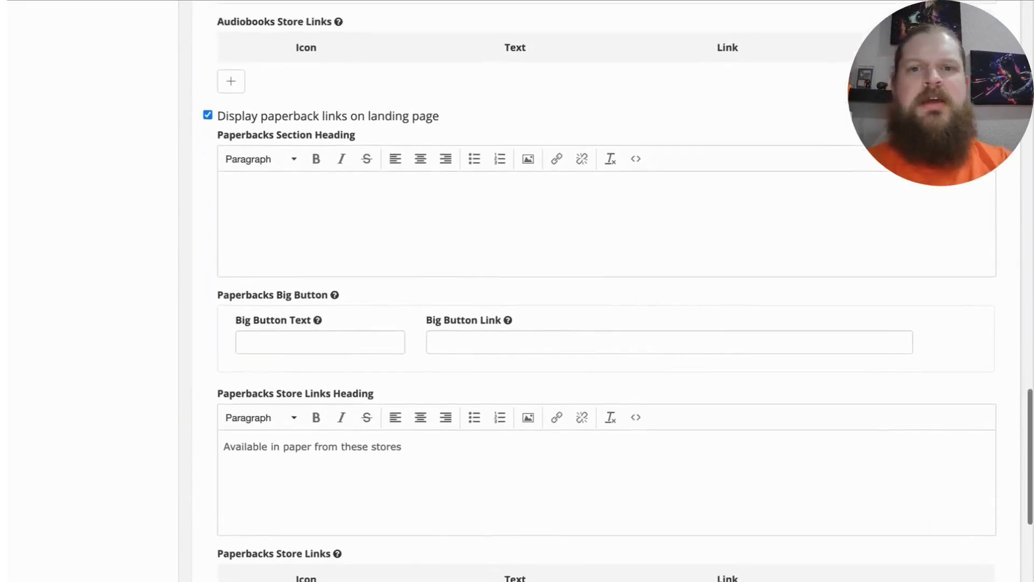
scroll(607, 291, "up", 8)
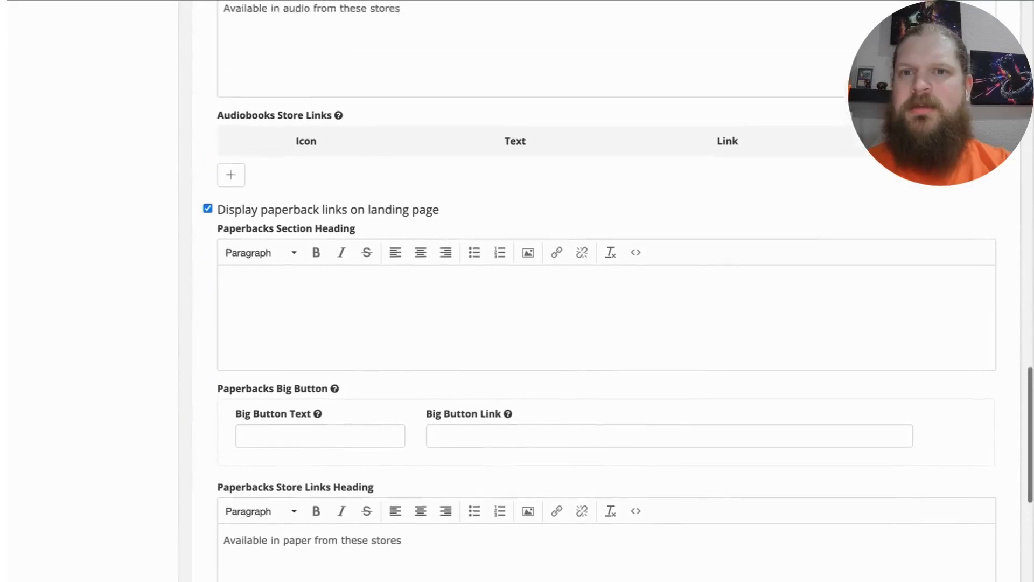
scroll(606, 291, "up", 7)
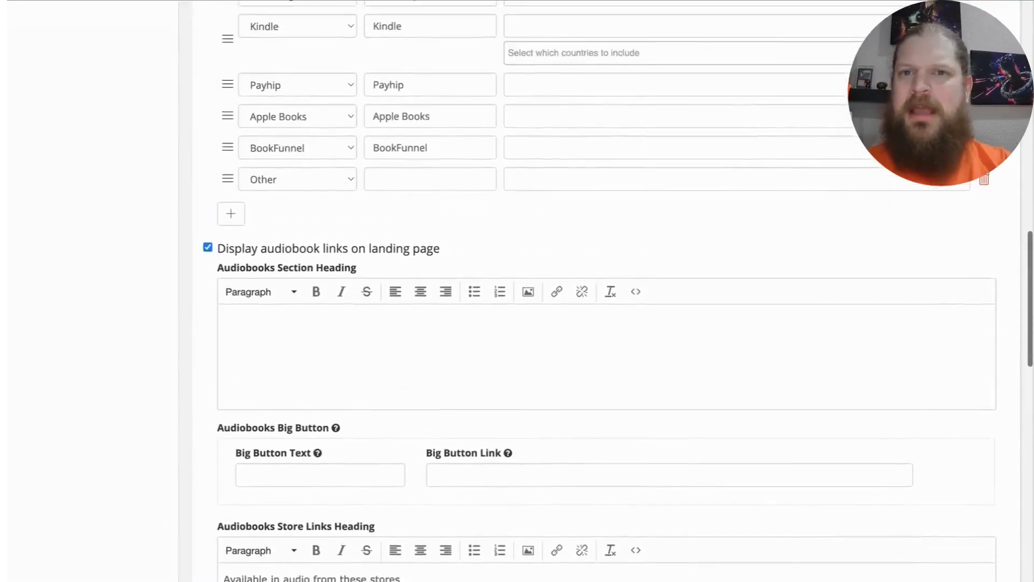
scroll(606, 291, "up", 5)
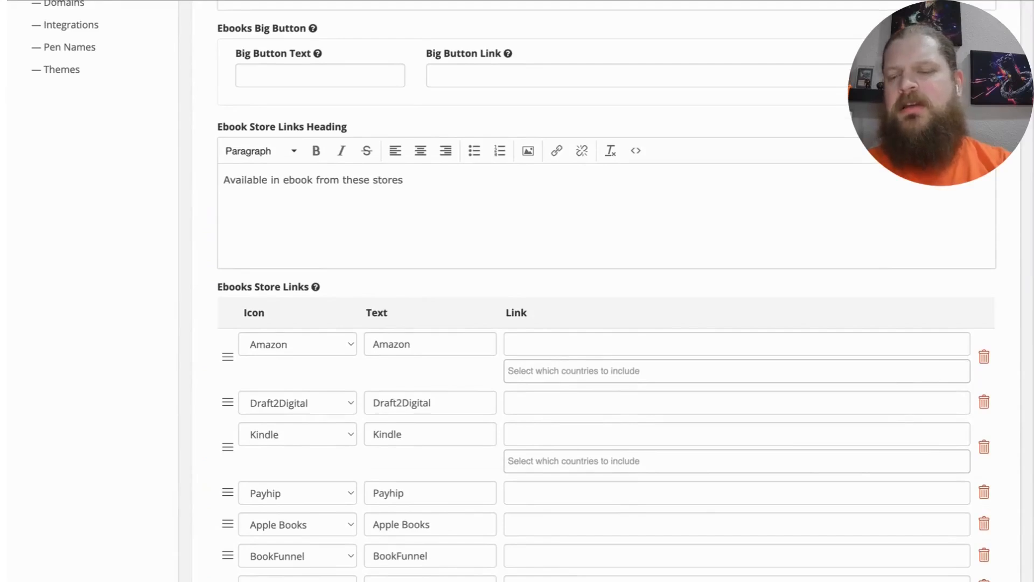
scroll(606, 291, "up", 8)
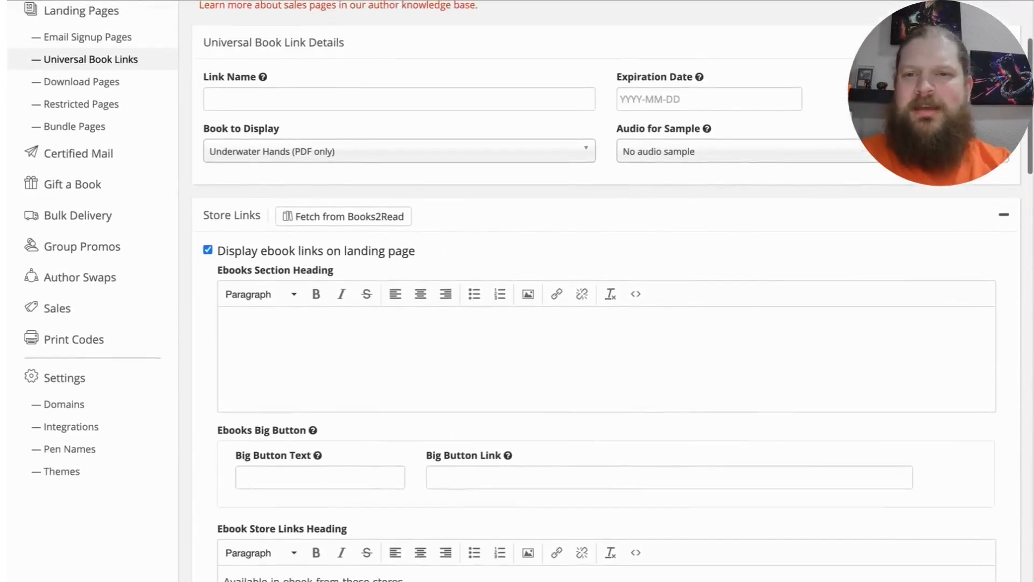
scroll(435, 238, "up", 3)
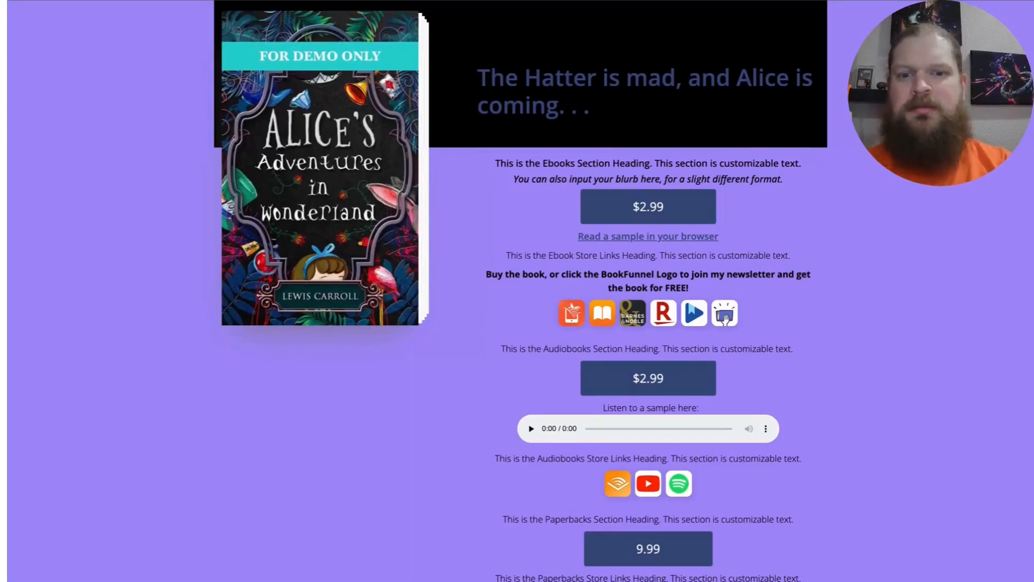
scroll(690, 138, "down", 2)
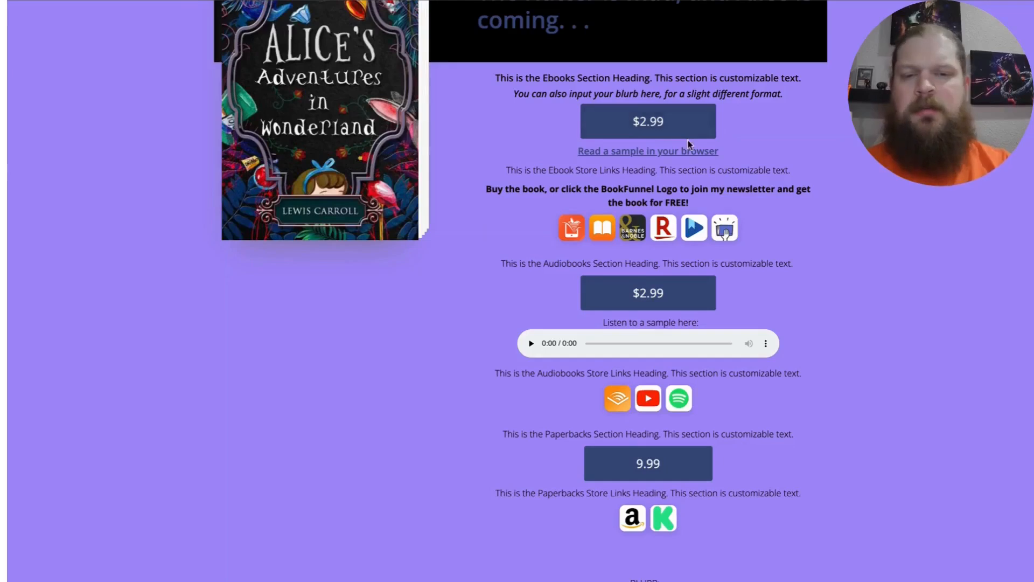
Step: Examine the ebook, audiobook and paperback headings, price buttons, samples and store links on the Alice's Adventures in Wonderland example page
scroll(768, 218, "down", 2)
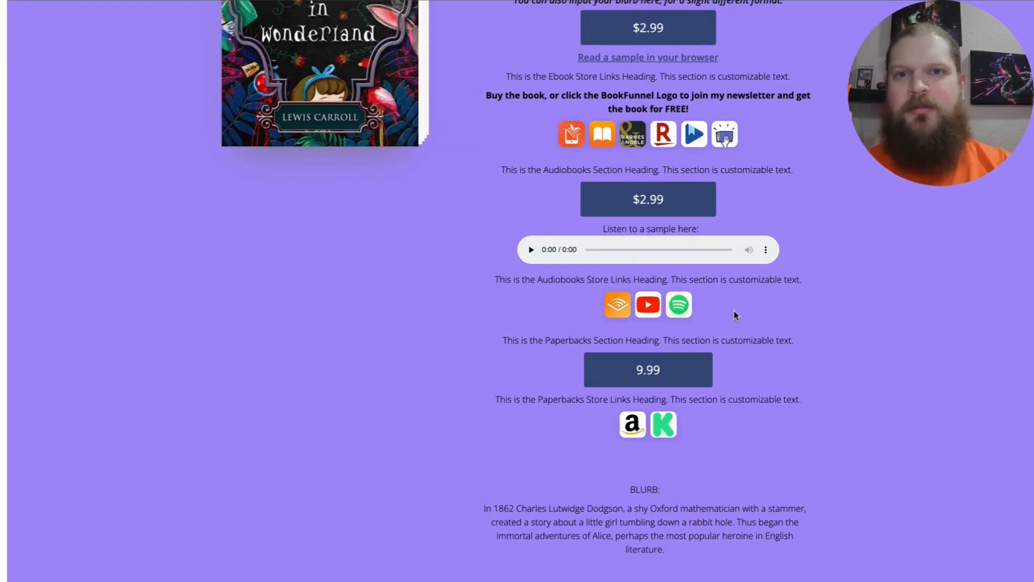
scroll(736, 315, "down", 1)
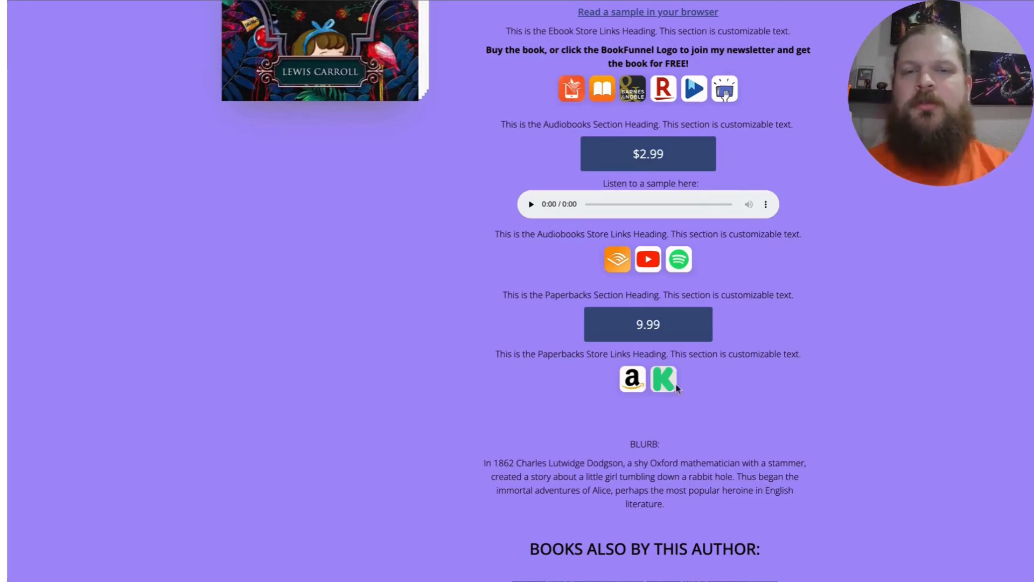
scroll(734, 371, "up", 1)
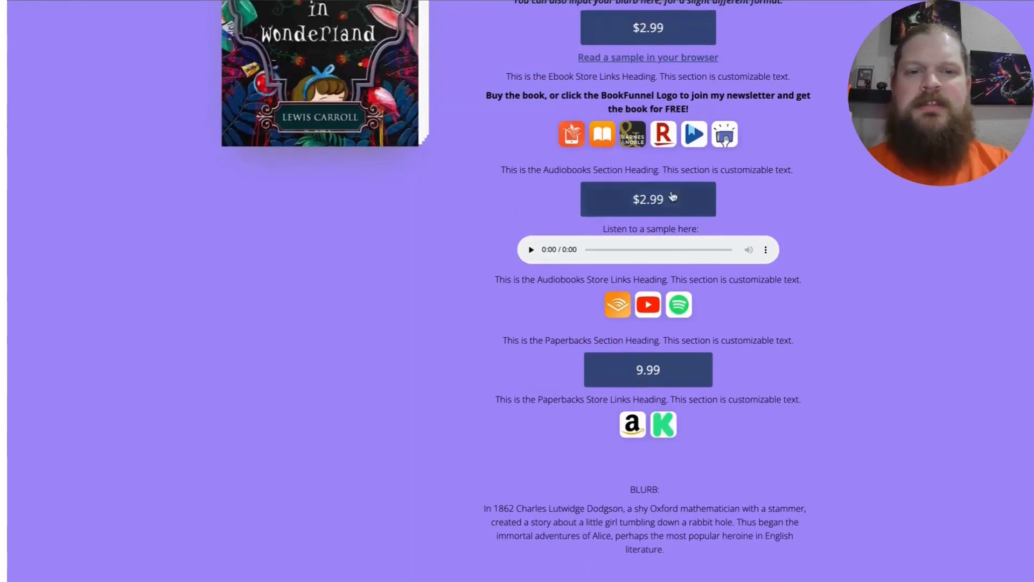
mouse_move(554, 168)
left_mouse_down()
mouse_move(501, 168)
mouse_move(784, 169)
left_mouse_up()
left_click(779, 173)
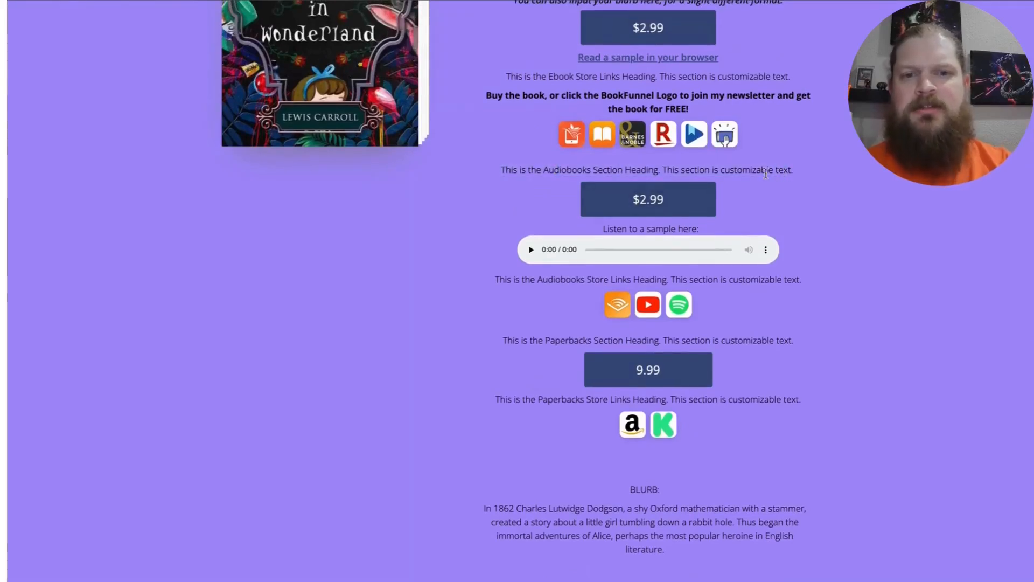
scroll(674, 151, "up", 1)
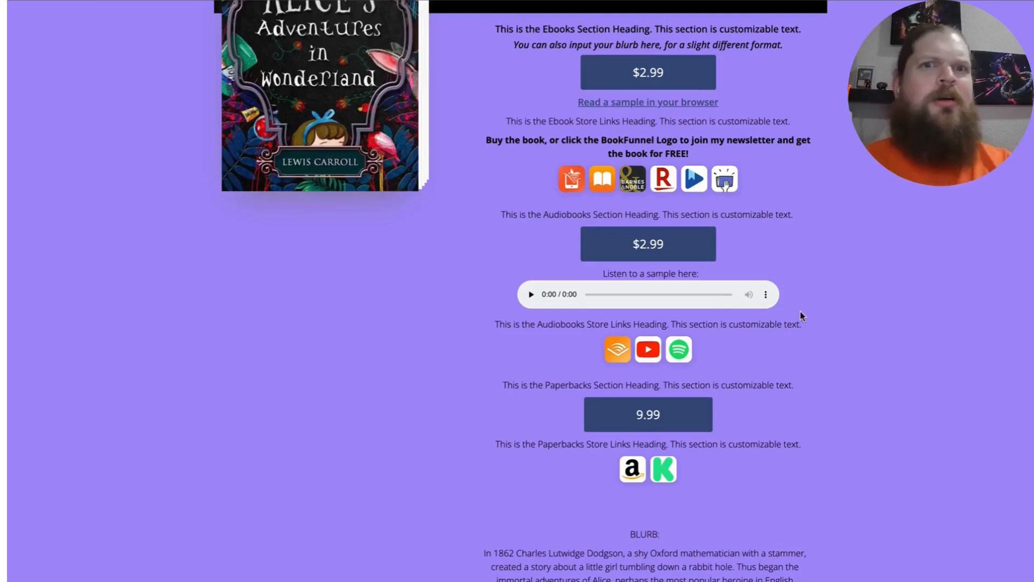
scroll(802, 317, "up", 3)
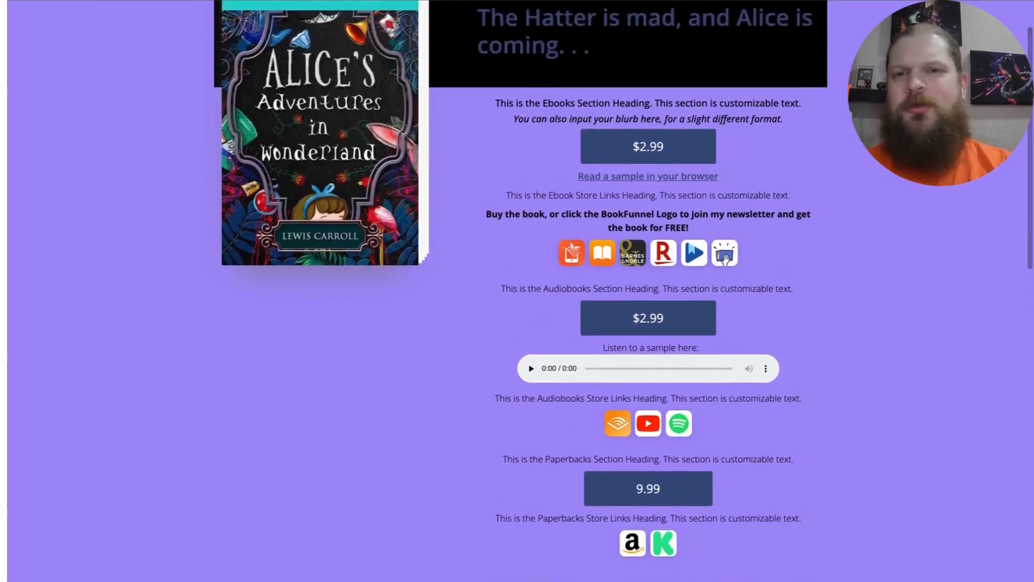
scroll(805, 302, "up", 2)
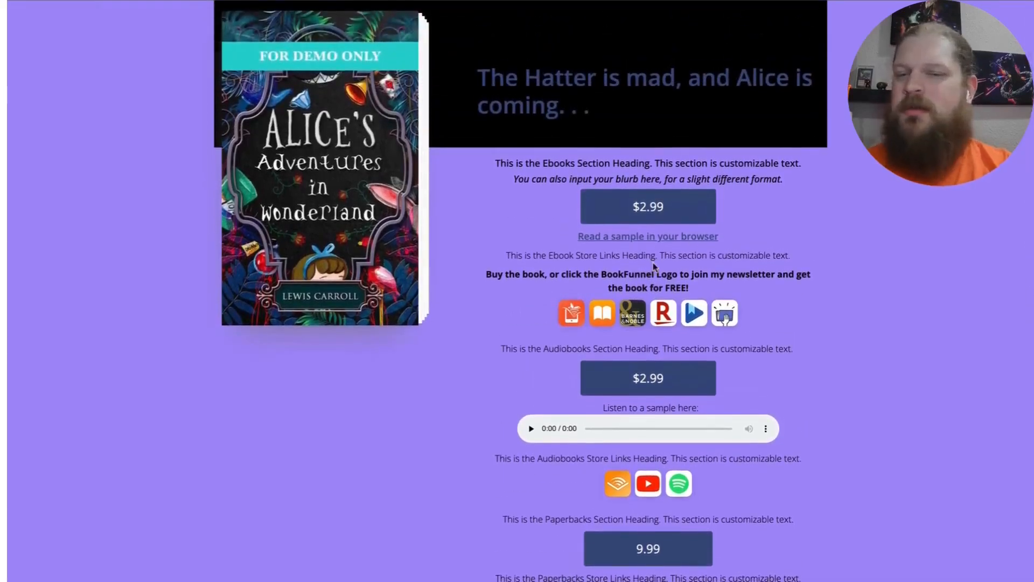
scroll(655, 267, "down", 1)
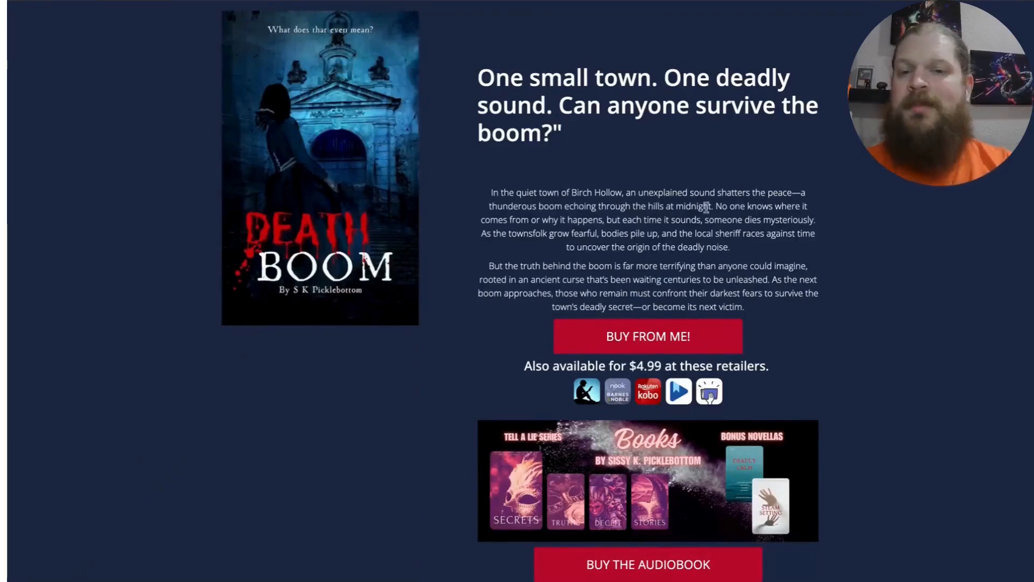
Step: Compare the layout, buy buttons and retailer links on the Death Boom and Secrets example book pages
scroll(706, 208, "down", 3)
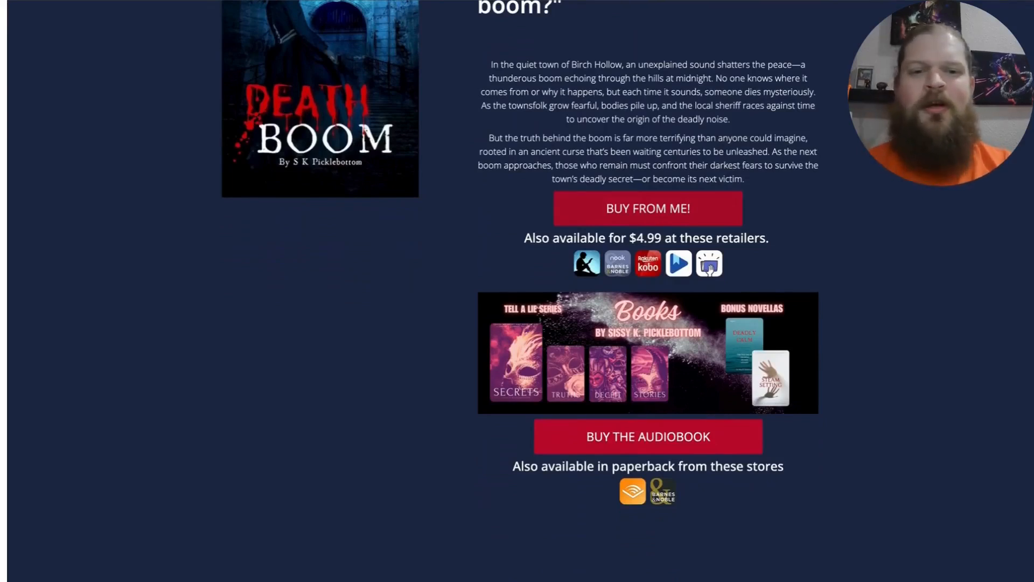
scroll(600, 251, "down", 1)
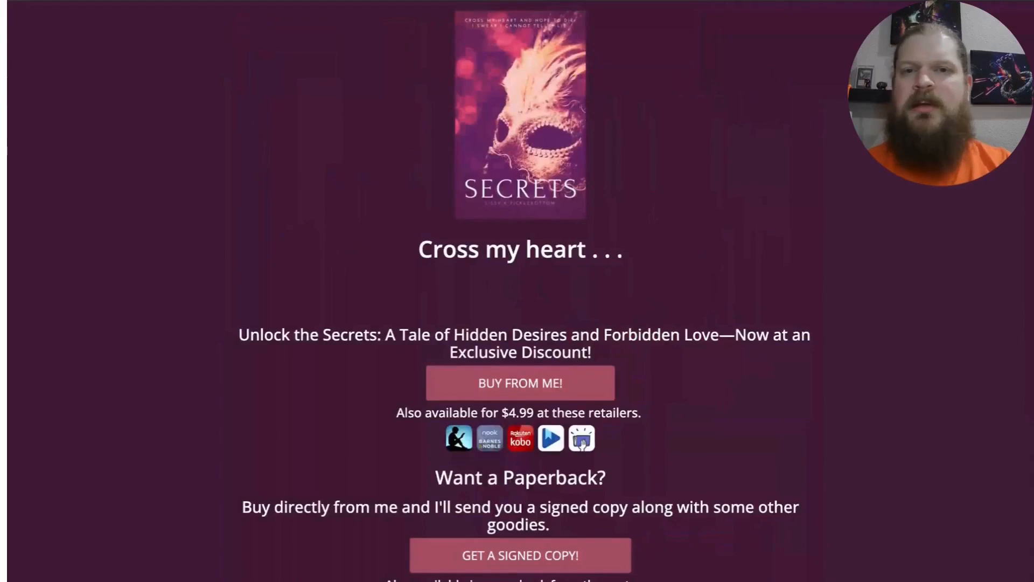
scroll(655, 159, "down", 2)
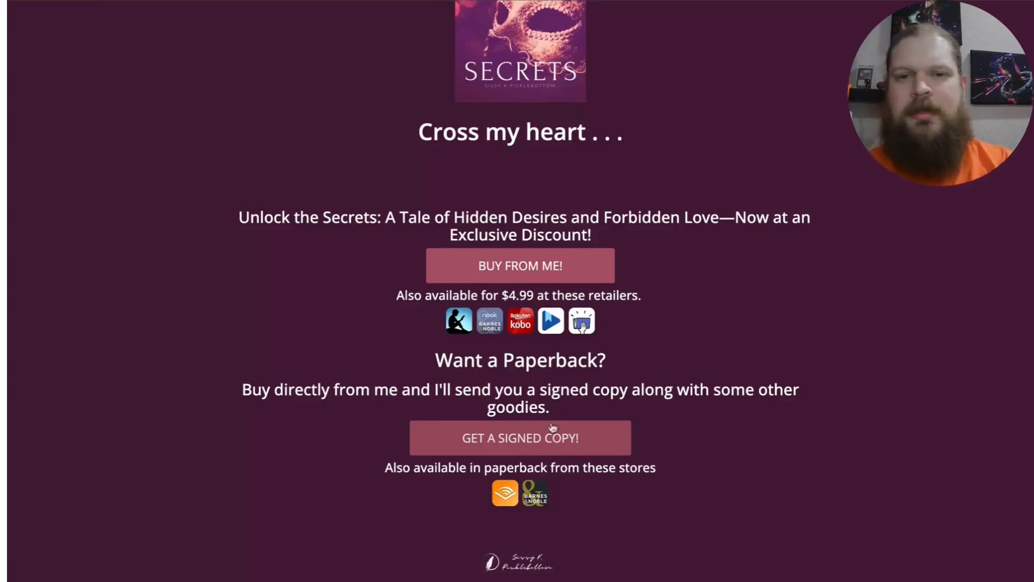
scroll(558, 426, "up", 3)
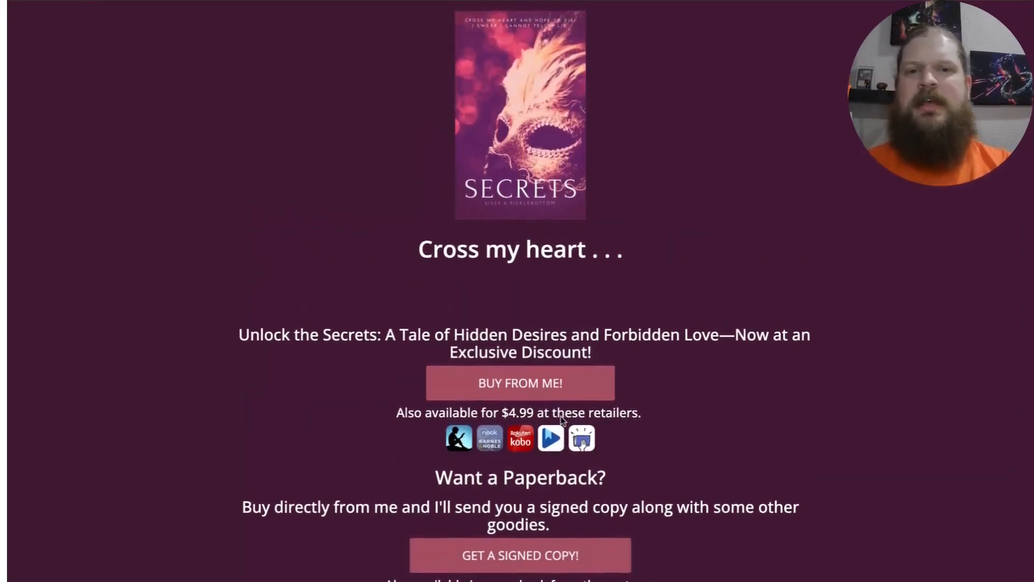